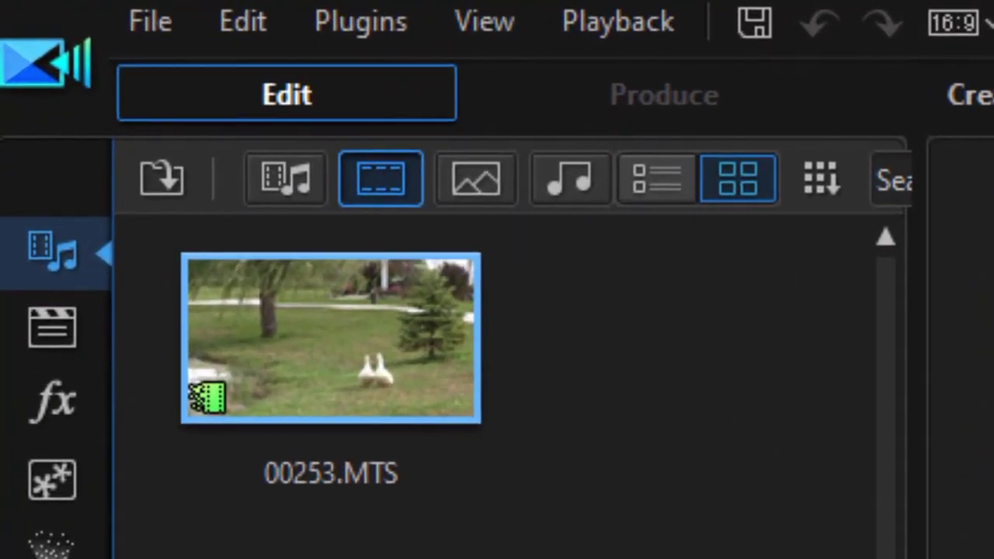
Open the Plugins menu from the Edit workspace menu bar
click(390, 40)
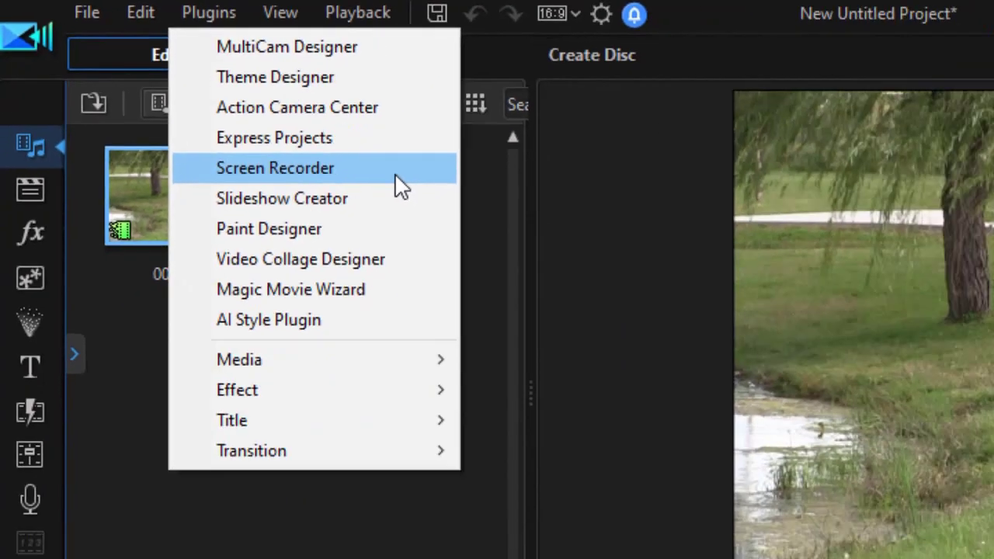
Launch the Screen Recorder plugin from the Plugins menu
click(688, 320)
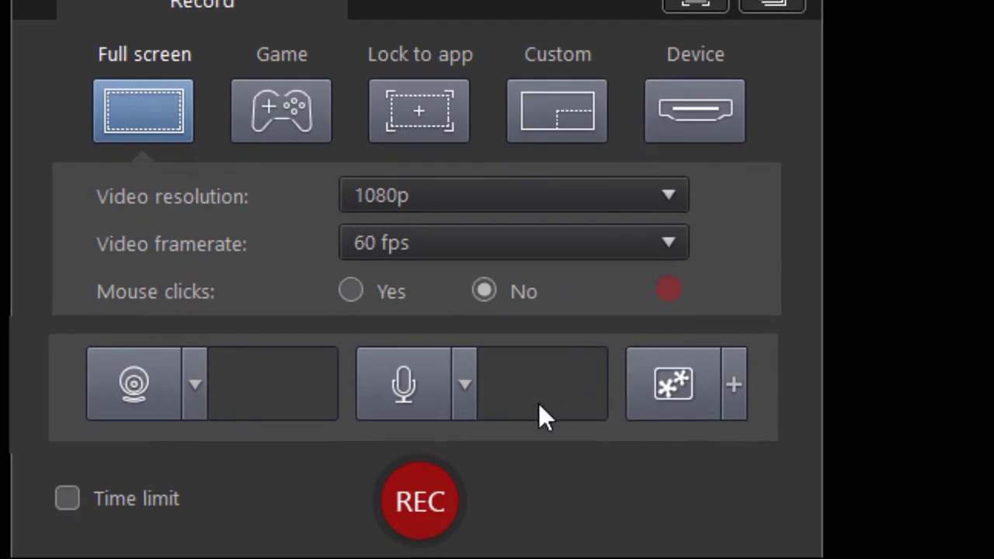
Check the selected microphone device, then enable microphone audio recording
click(466, 390)
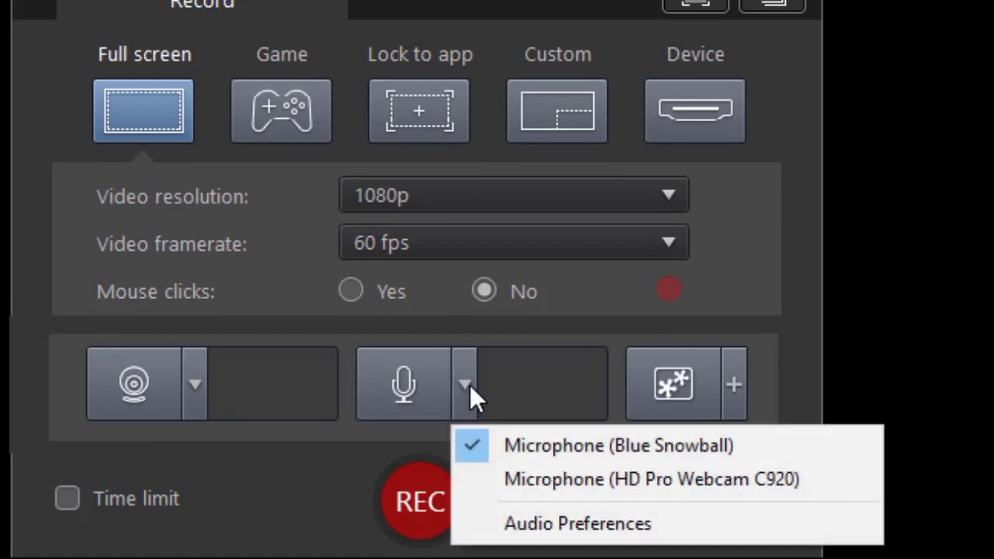
click(553, 371)
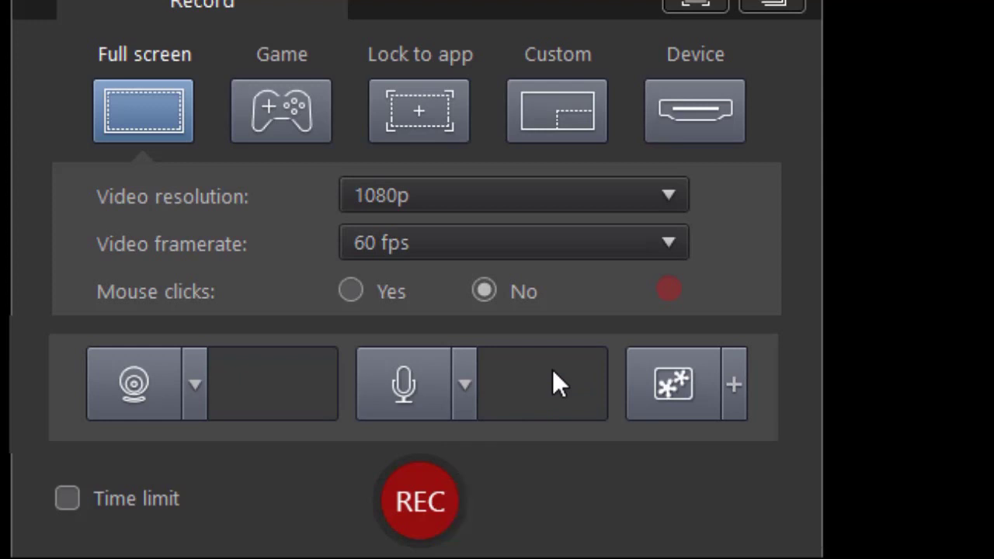
click(407, 381)
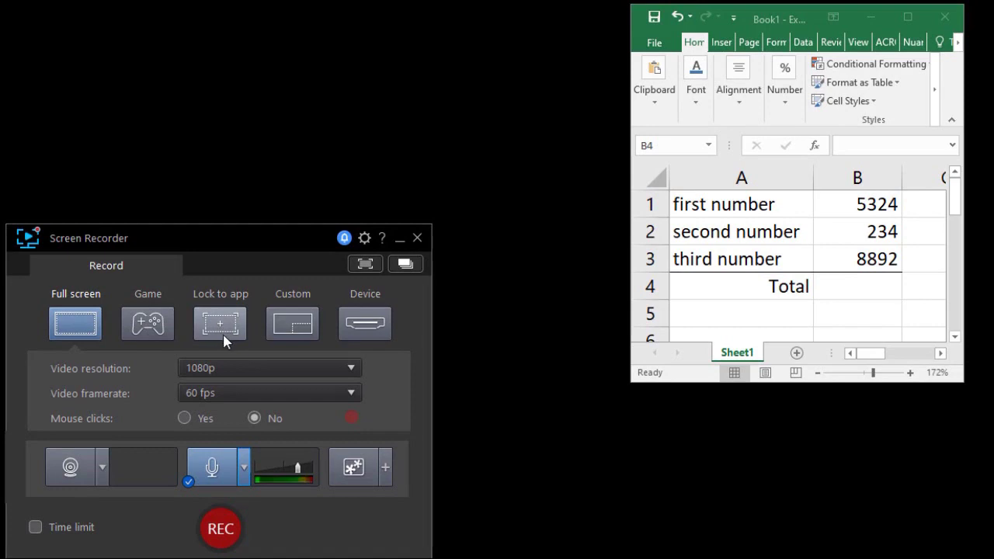
Switch to Custom capture and frame a 417 × 471 region around the Excel window
click(292, 329)
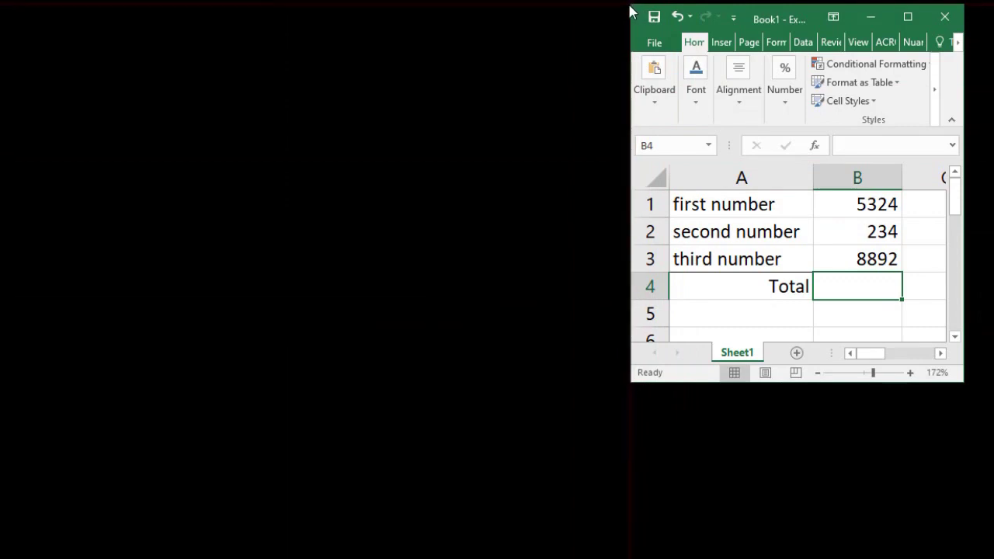
drag(630, 5, 964, 382)
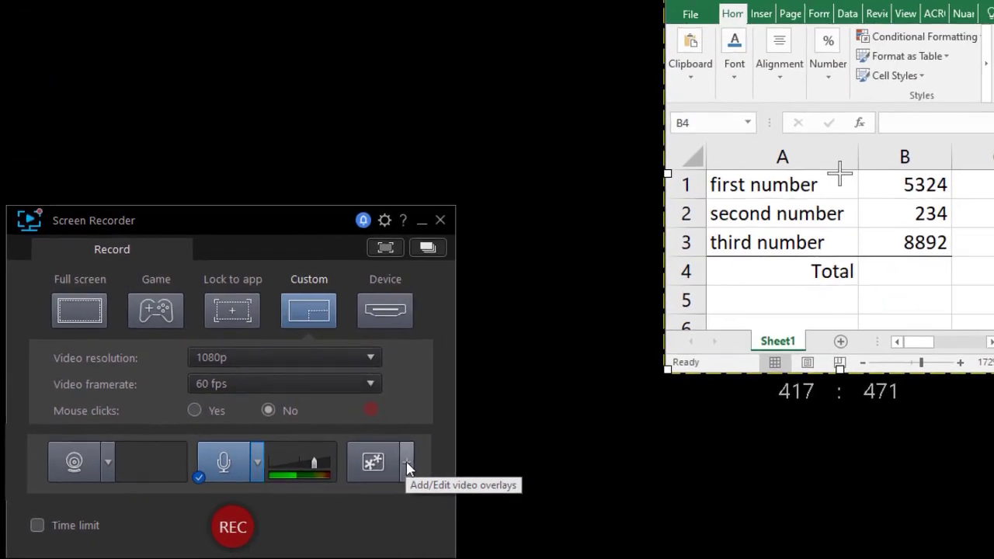
Add arrow.png as an image overlay in the Video Overlays dialog
click(641, 408)
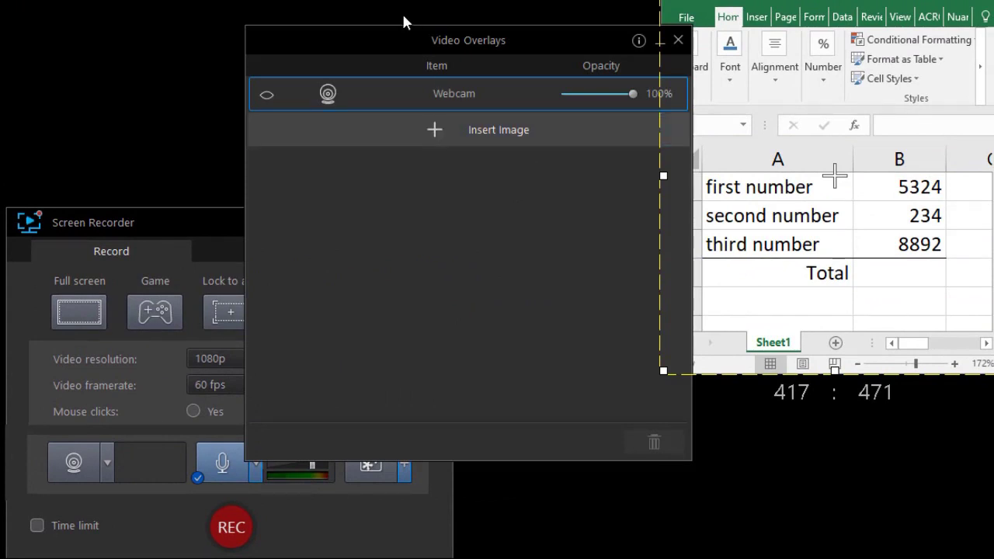
drag(388, 44, 334, 53)
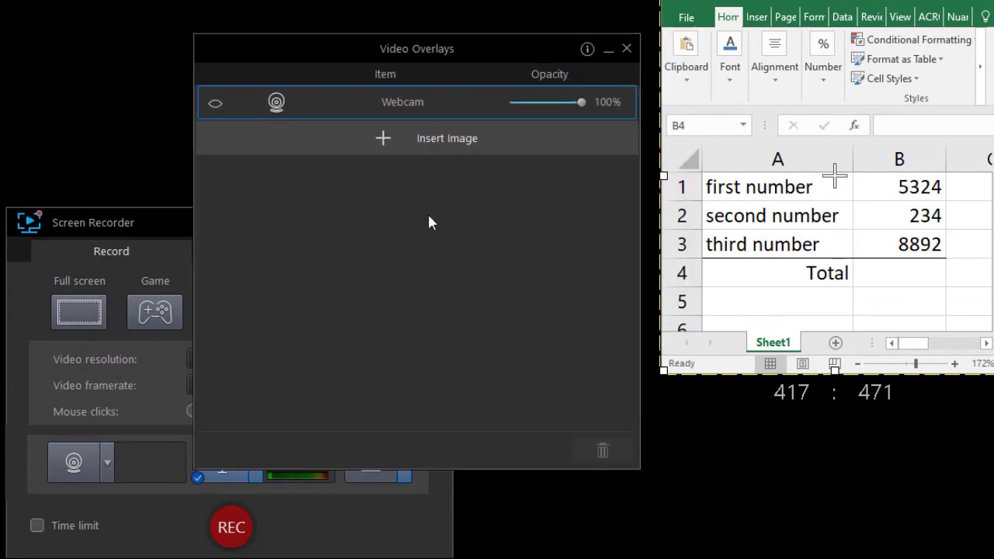
click(382, 138)
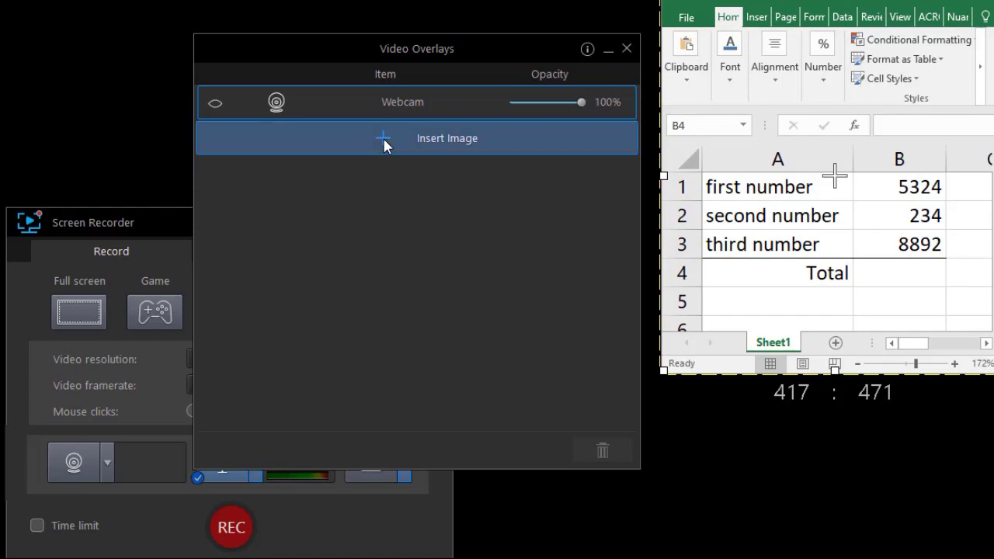
drag(561, 44, 415, 0)
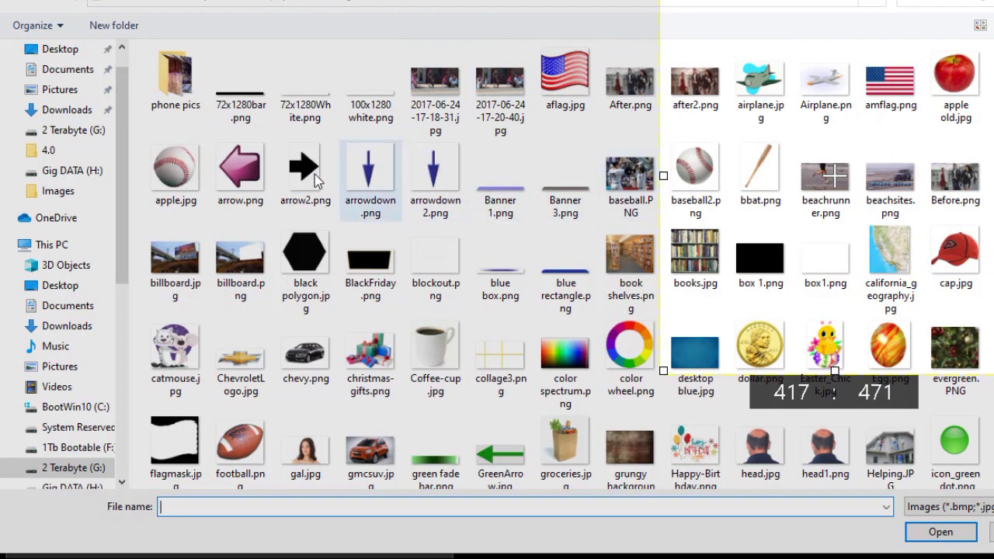
click(243, 169)
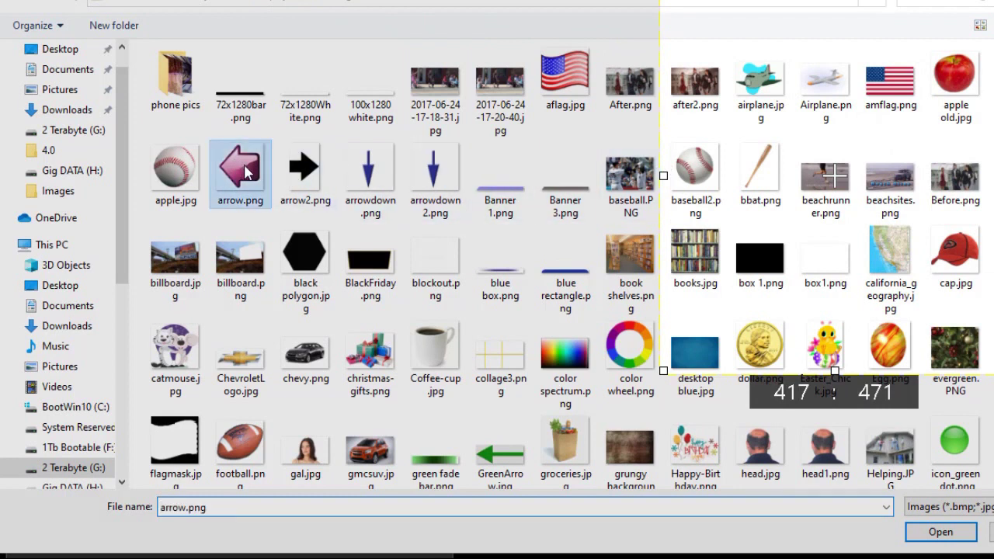
click(936, 538)
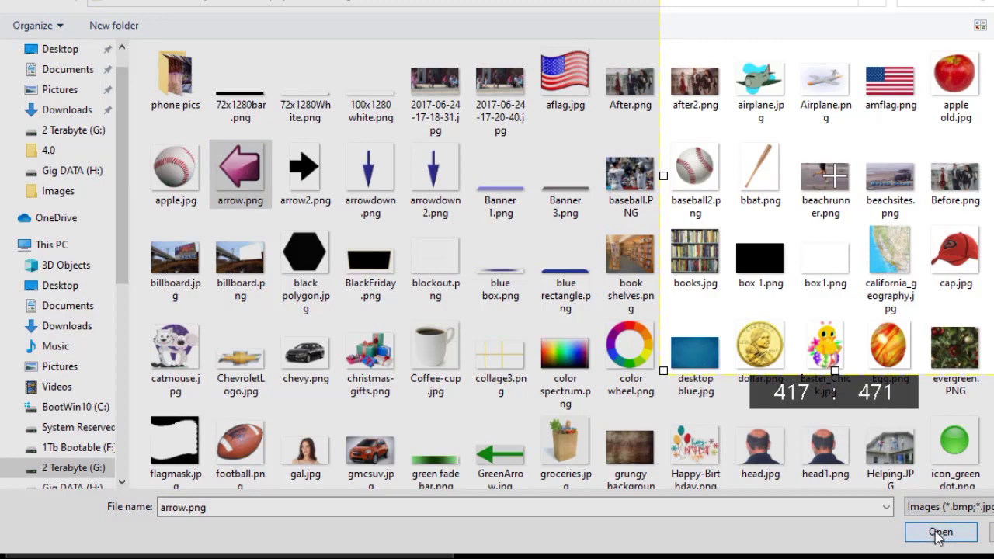
click(940, 534)
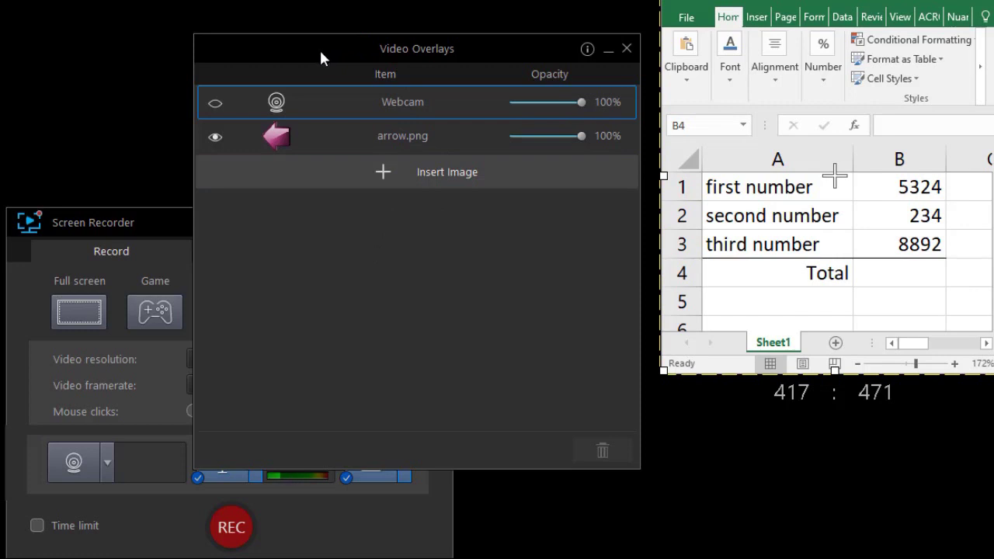
Open the Custom capture preview and move it to the screen's top-left corner
drag(319, 48, 145, 366)
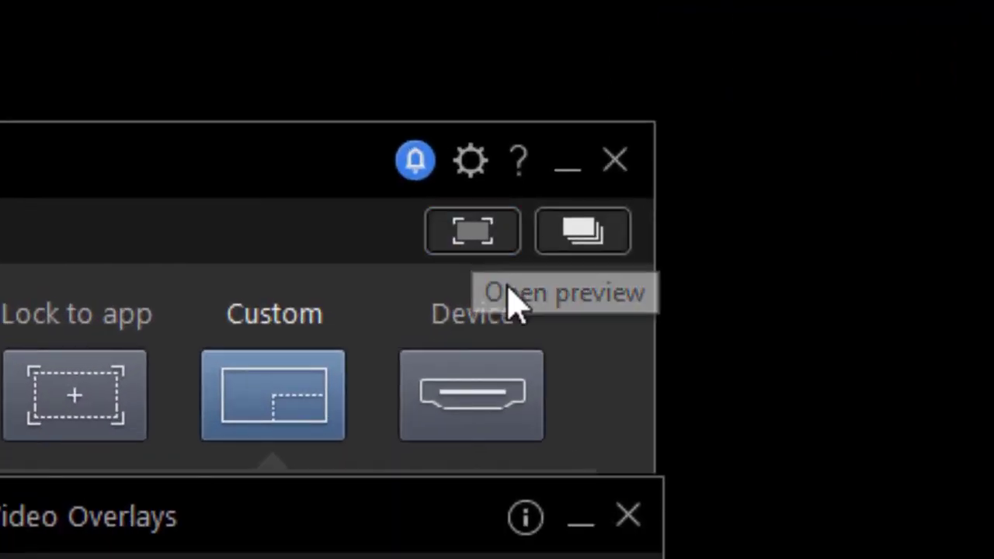
click(487, 245)
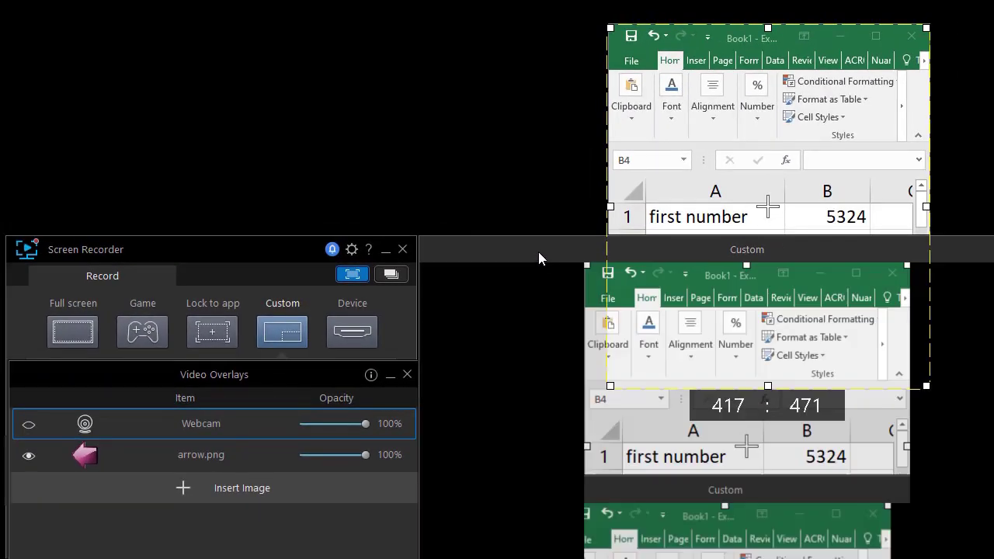
drag(538, 249, 49, 79)
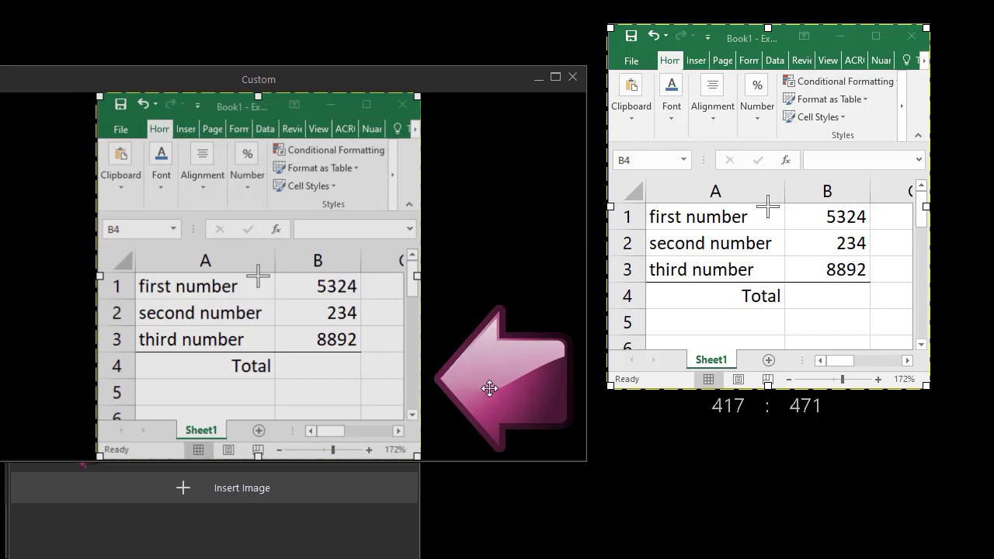
Shrink the pink arrow overlay and place it just right of the spreadsheet
drag(502, 377, 29, 193)
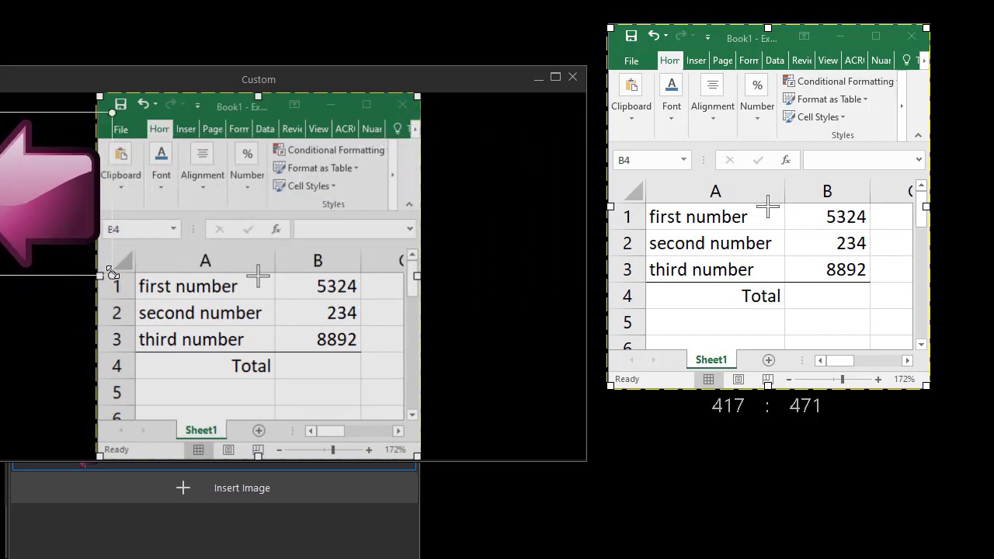
drag(112, 274, 502, 281)
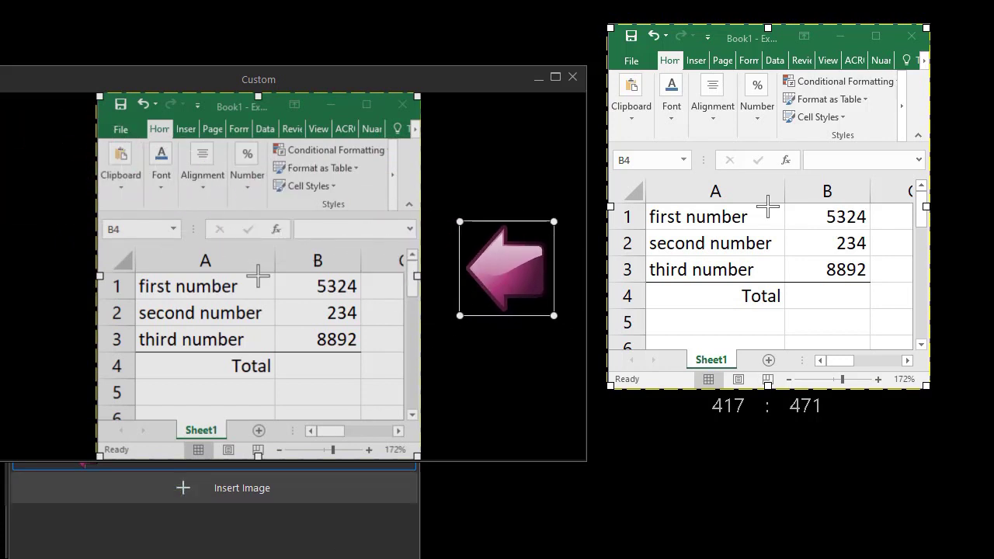
mouse_move(209, 498)
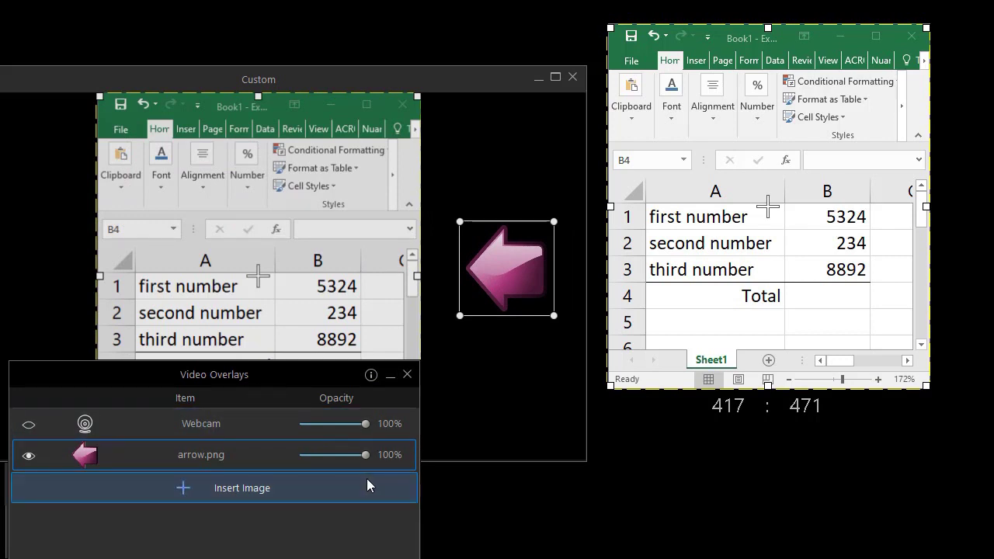
Lower the arrow.png overlay's opacity to 78%
drag(367, 458, 341, 455)
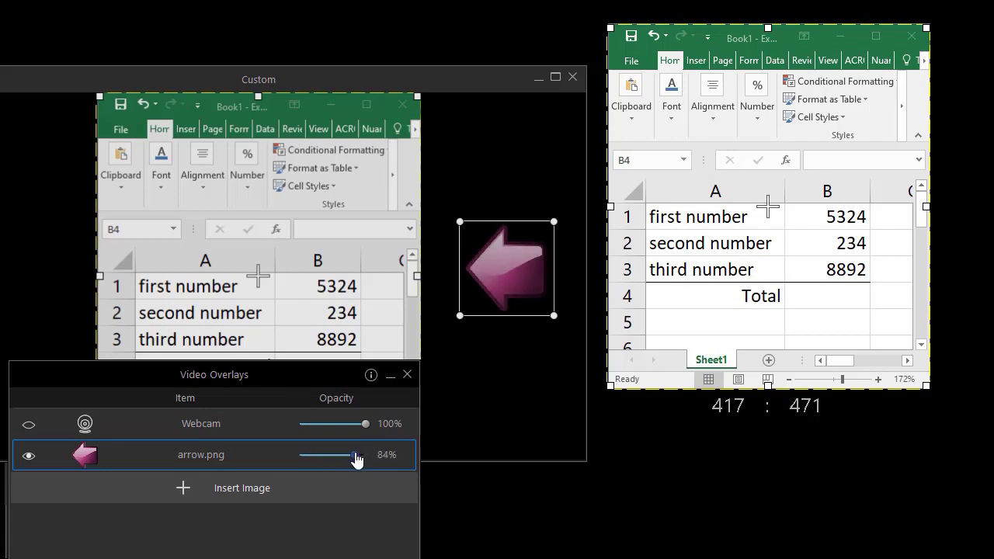
drag(357, 460, 353, 459)
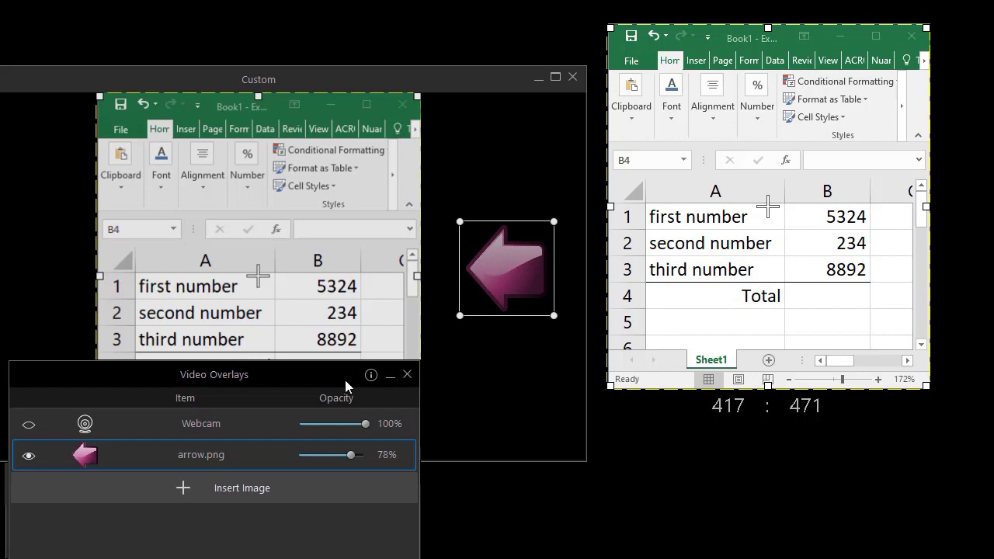
click(221, 495)
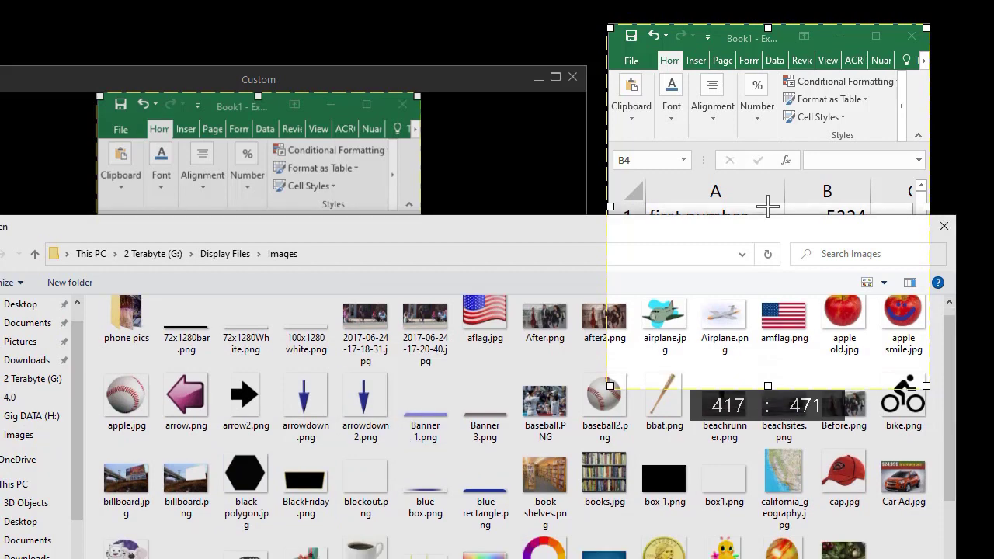
Insert gal.jpg as a second image overlay and resize the capture preview window
key(Escape)
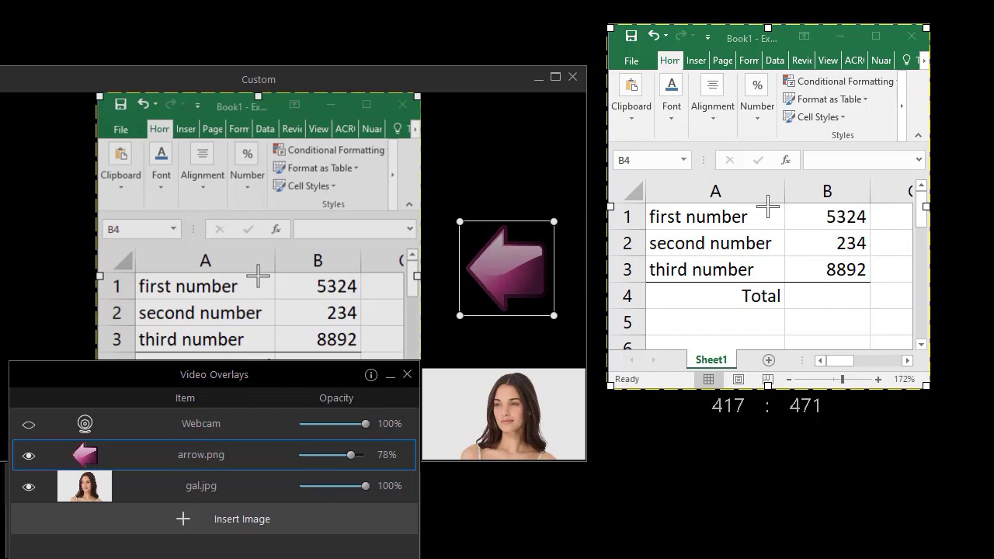
drag(1, 461, 13, 390)
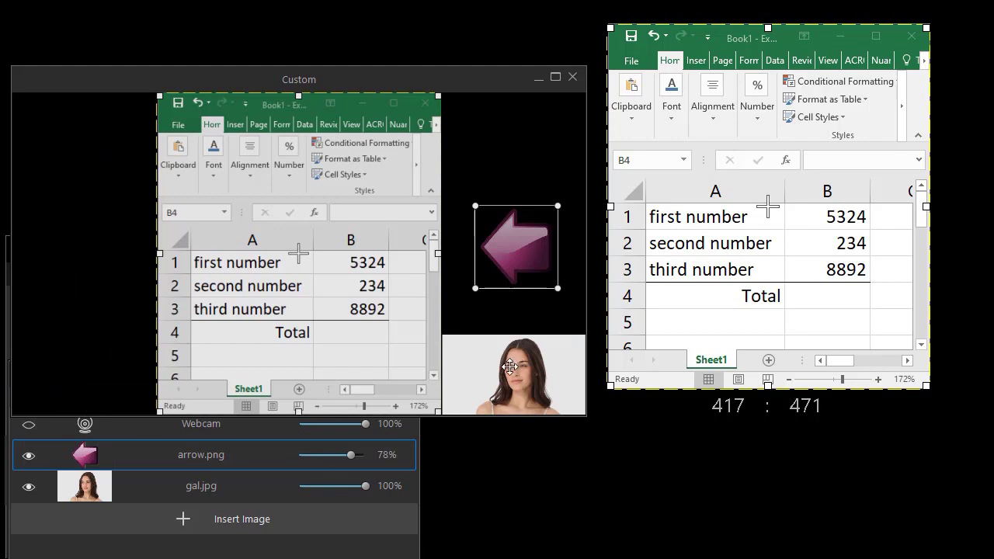
Move gal.jpg to the capture area's left edge and hide the arrow.png overlay
drag(508, 366, 67, 369)
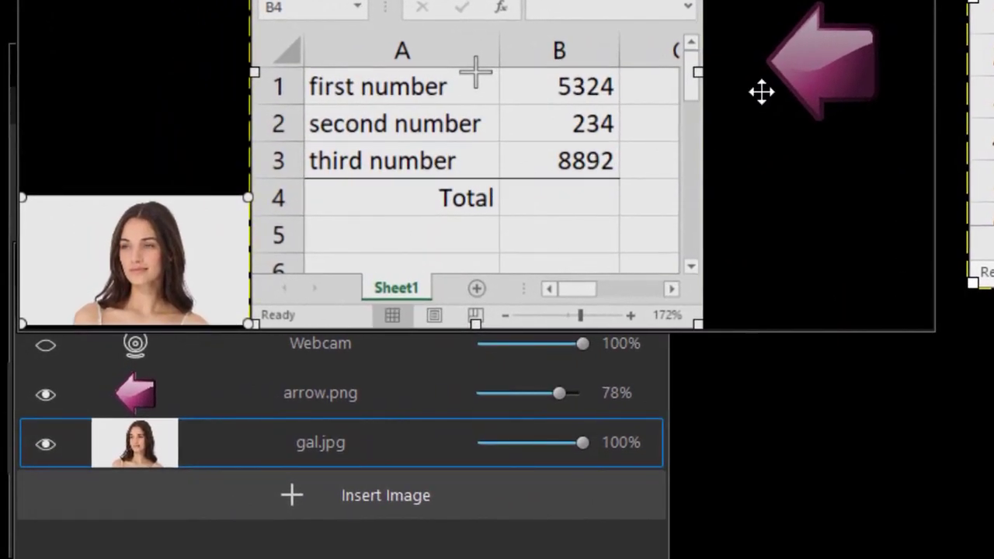
click(48, 390)
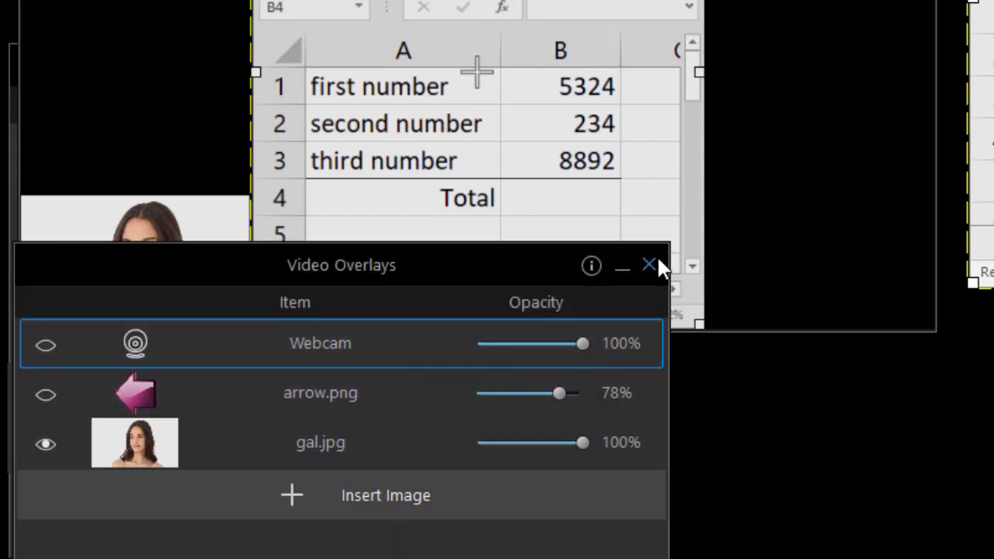
Close the video overlays list and switch the overlays off and back on
click(648, 267)
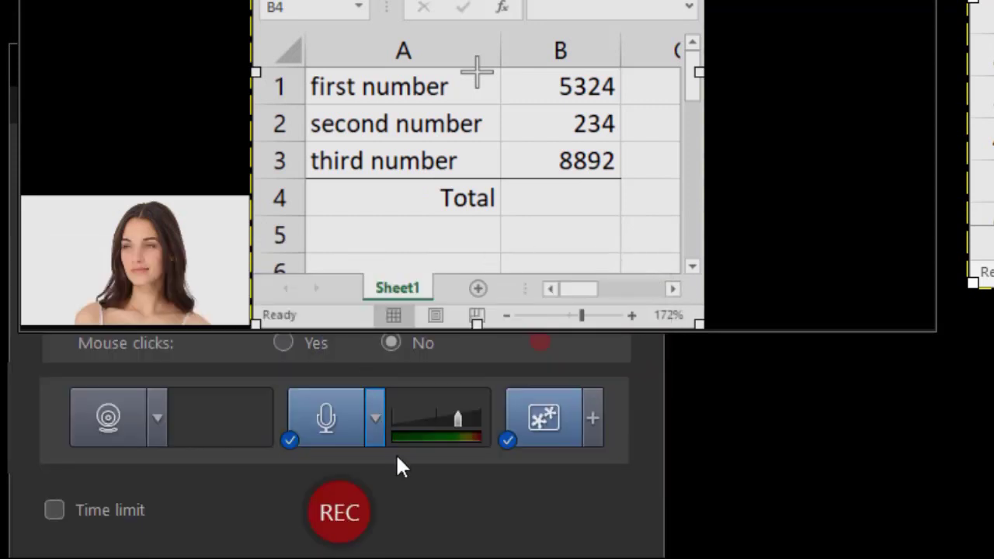
click(549, 422)
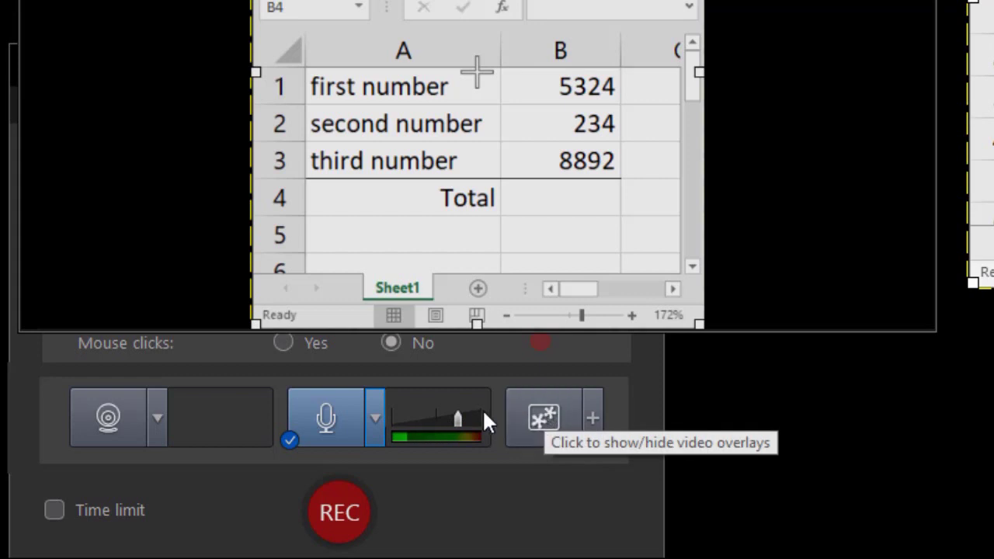
click(544, 419)
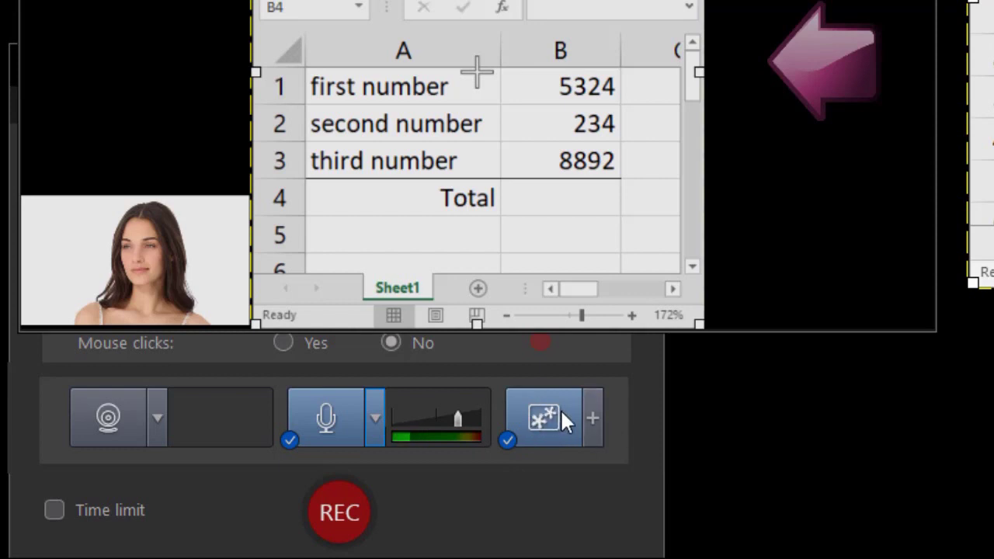
Hide the arrow.png overlay so only the gal.jpg photo remains, then close the list
click(590, 416)
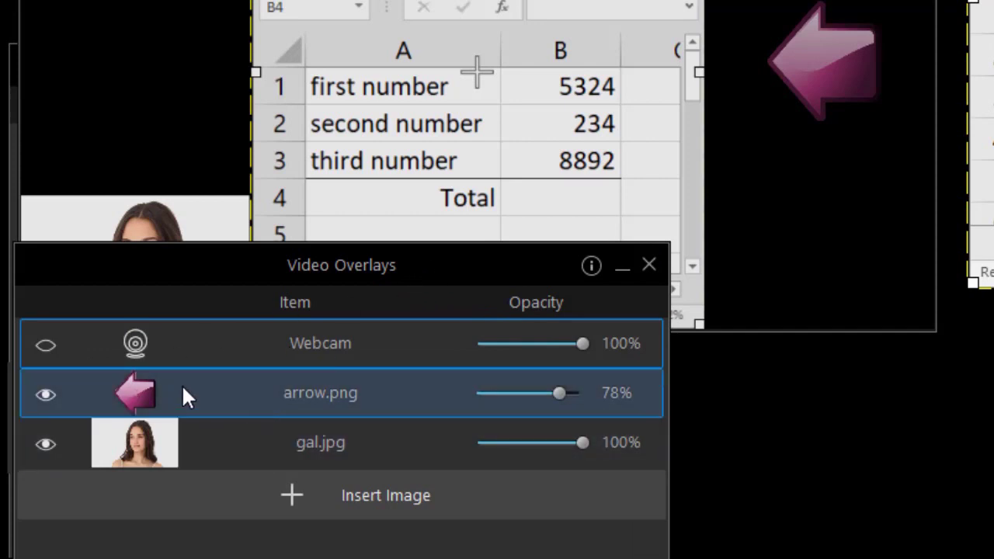
click(47, 396)
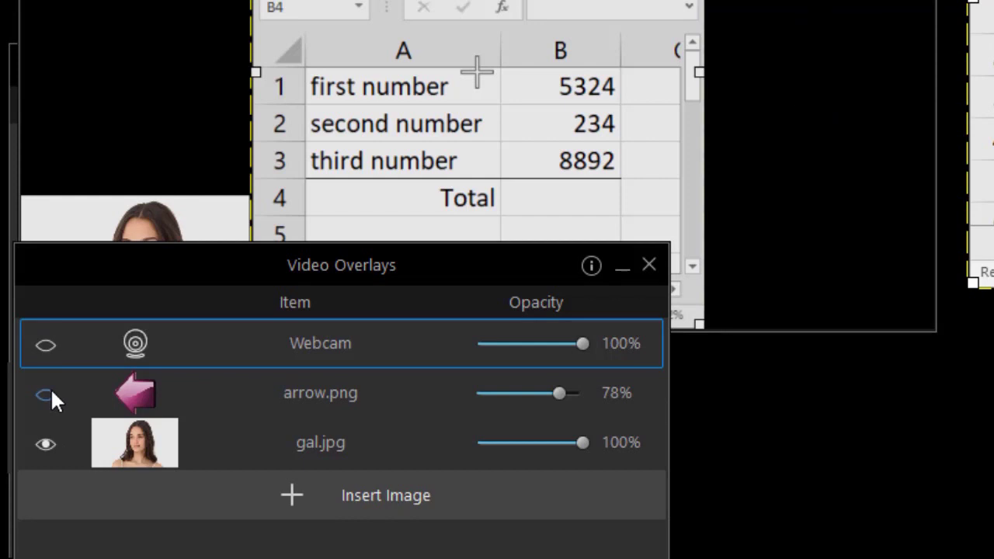
click(646, 262)
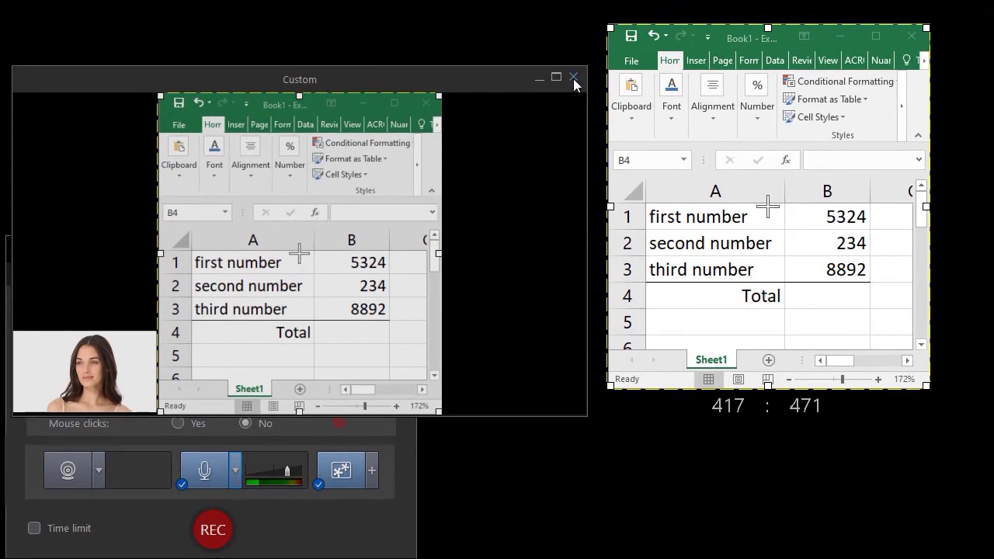
Record with F3 and F10 while AutoSum puts =SUM(B1:B3), 14450, in cell B4
click(573, 77)
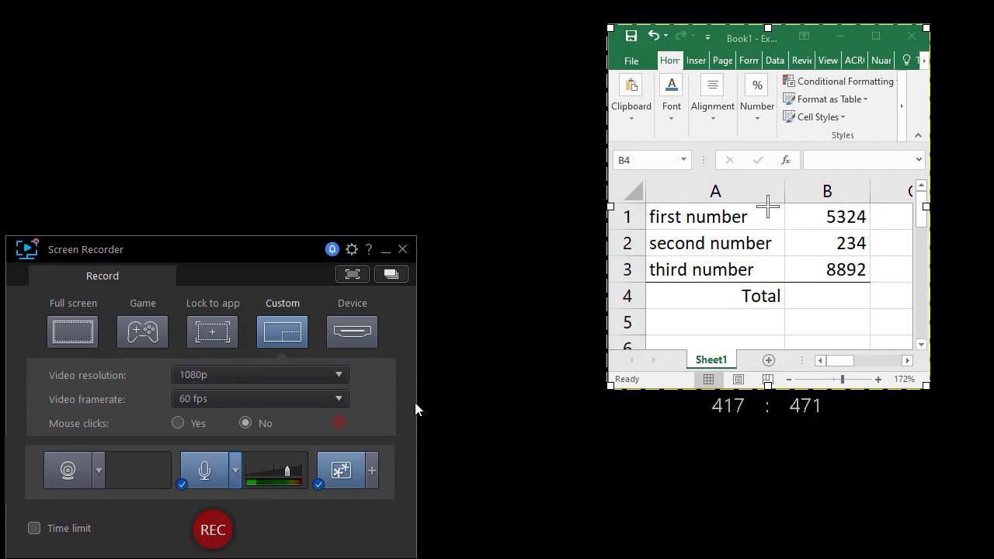
key(F3)
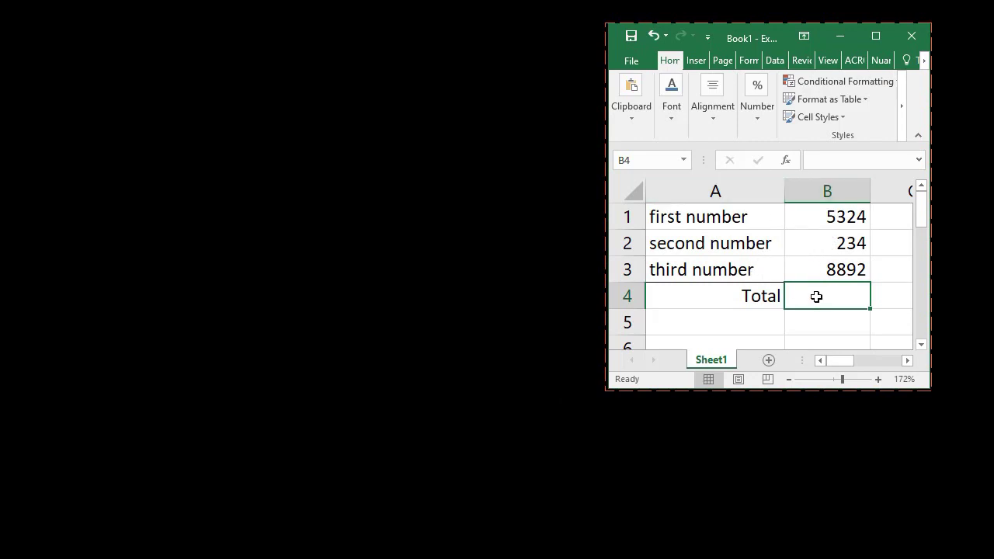
click(749, 61)
click(632, 87)
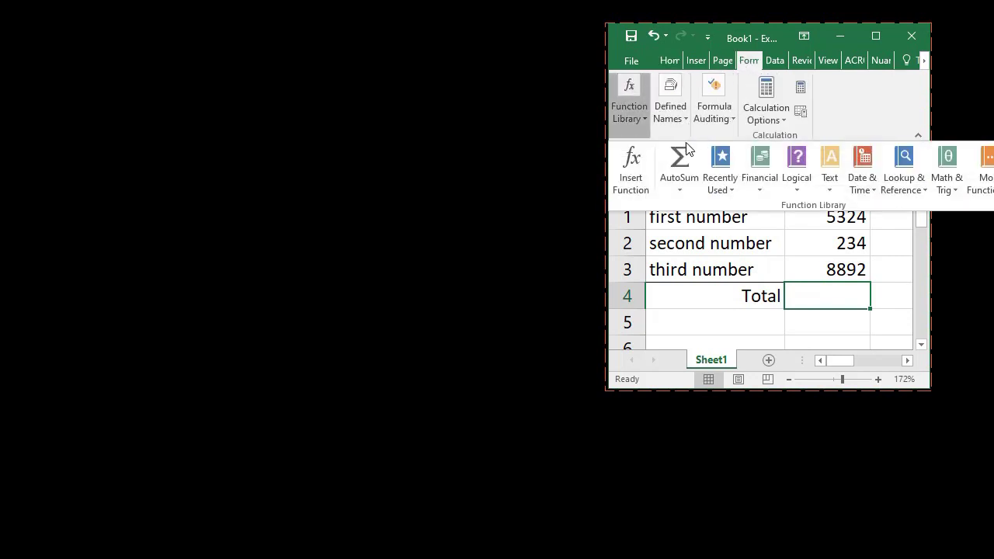
click(679, 162)
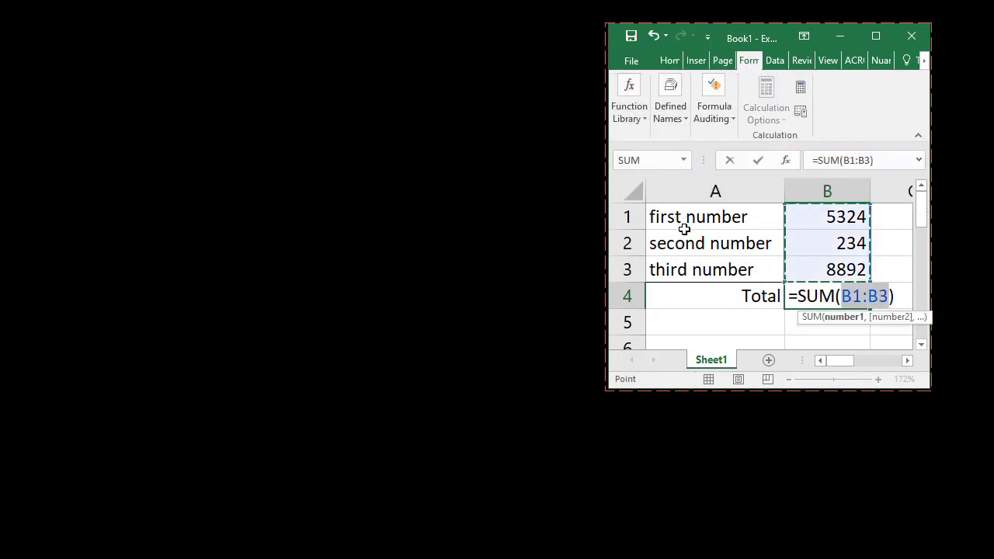
key(Return)
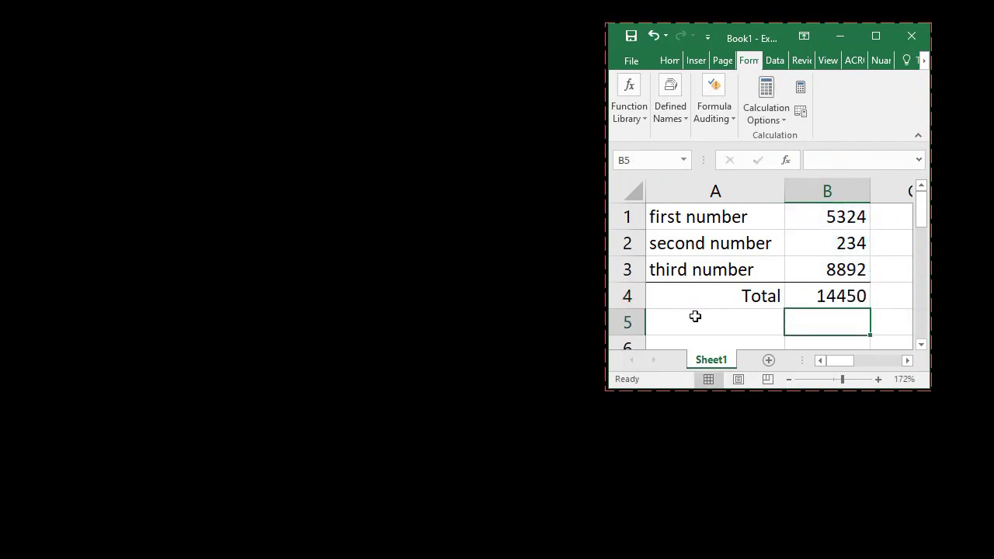
key(F10)
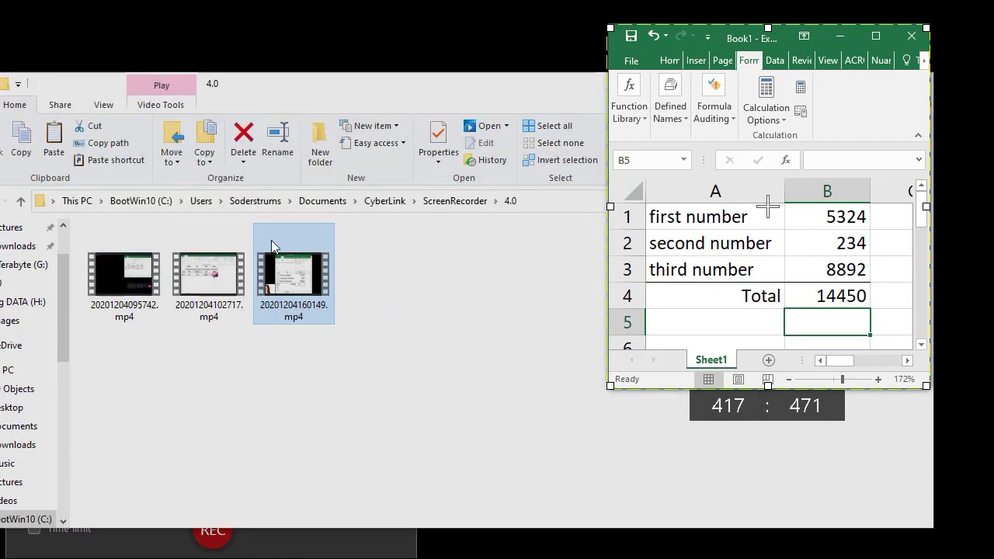
Bring the ScreenRecorder 4.0 recordings folder into view and close it
drag(500, 83, 441, 107)
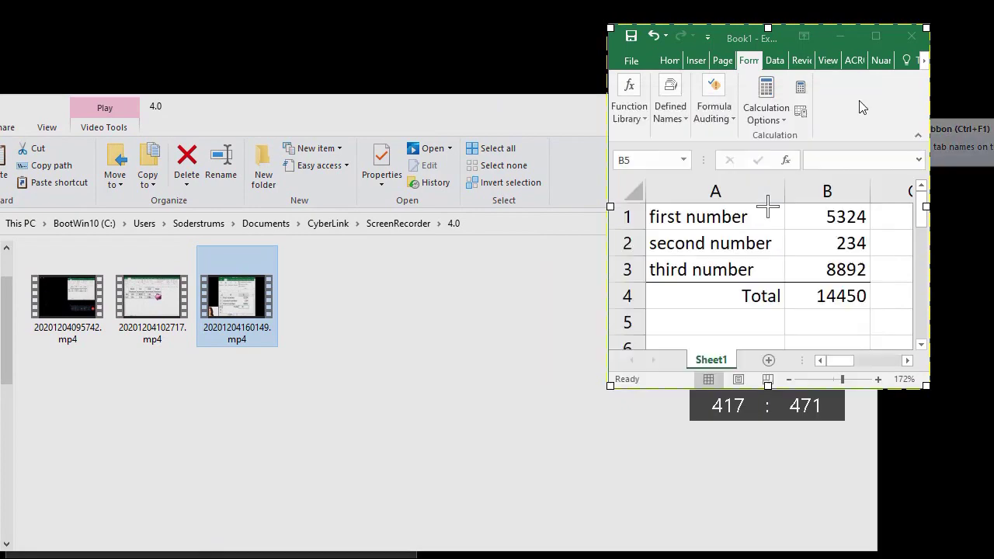
click(868, 106)
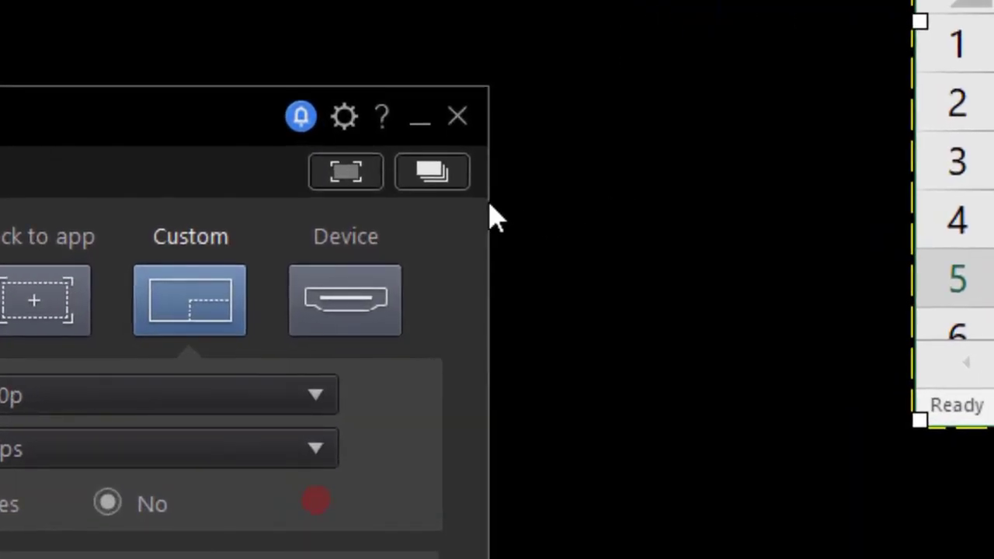
Open the Library of the three recorded clips and move it to the upper left
click(429, 177)
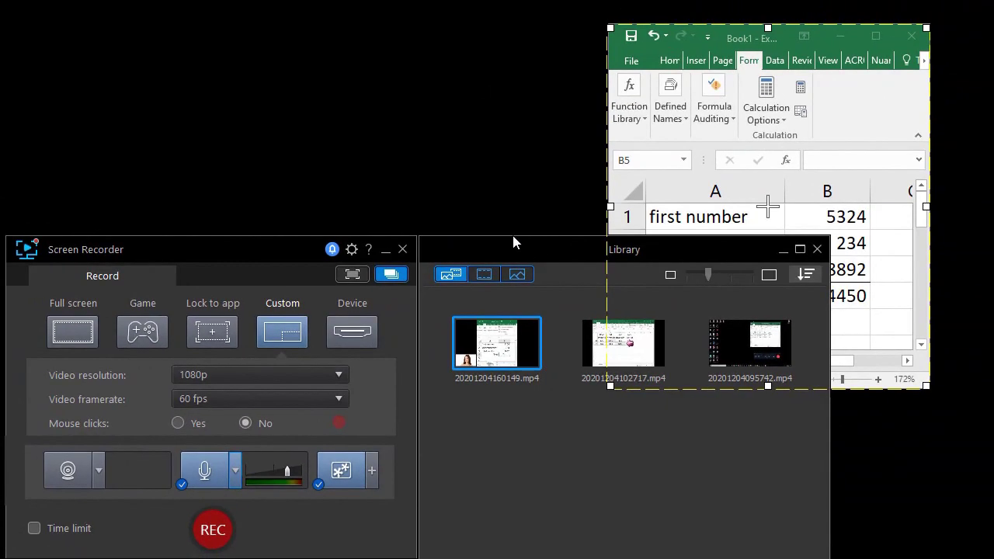
drag(512, 236, 270, 66)
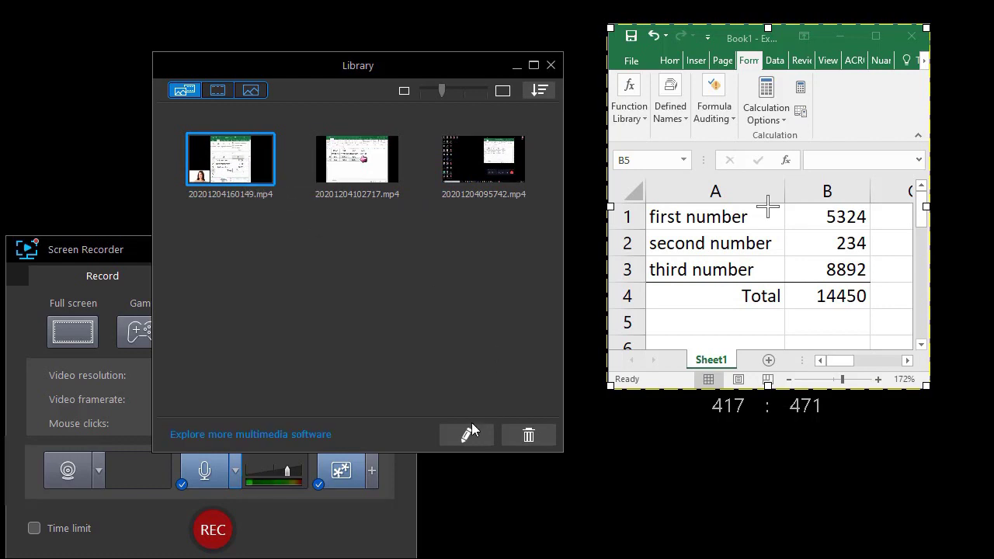
Delete 20201204095742.mp4 from the Library and confirm the deletion
click(458, 161)
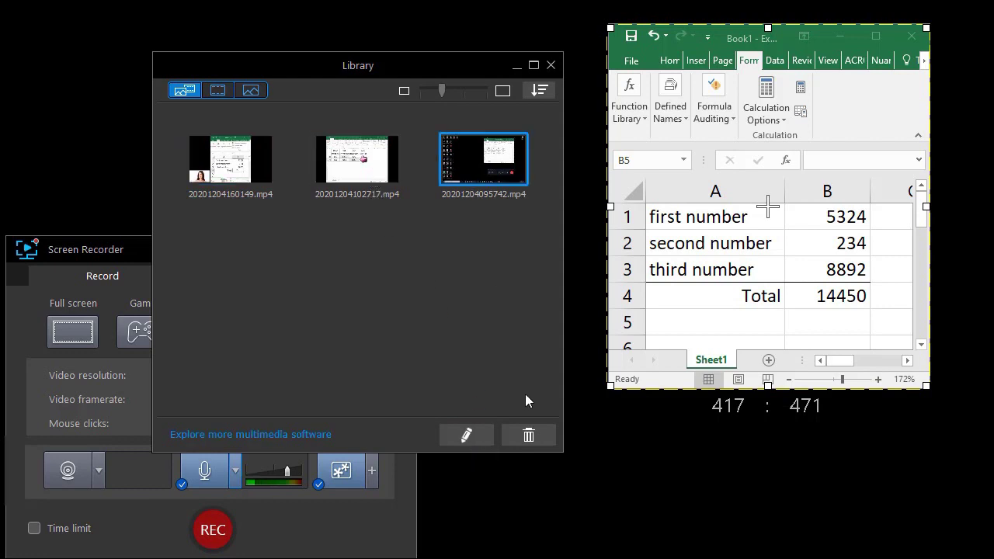
click(532, 440)
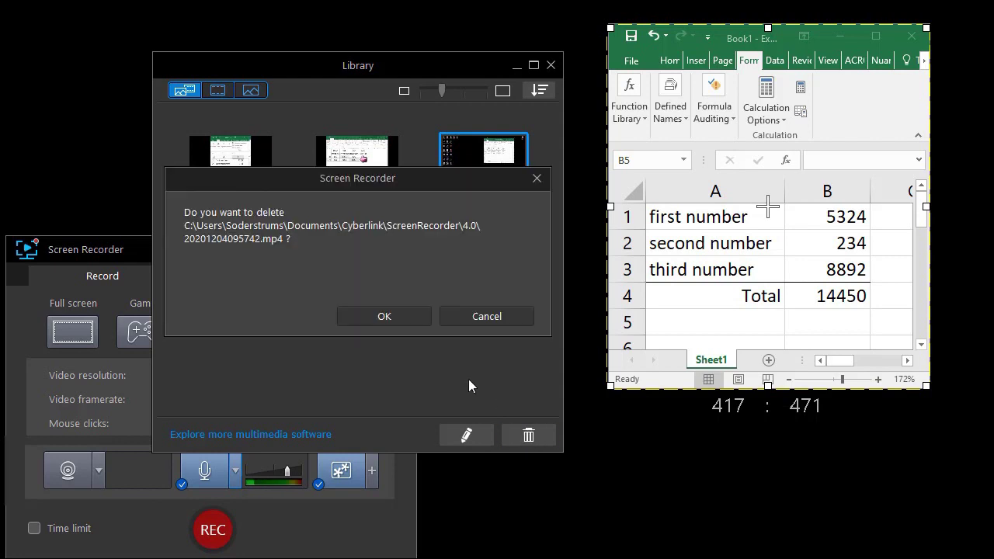
click(386, 318)
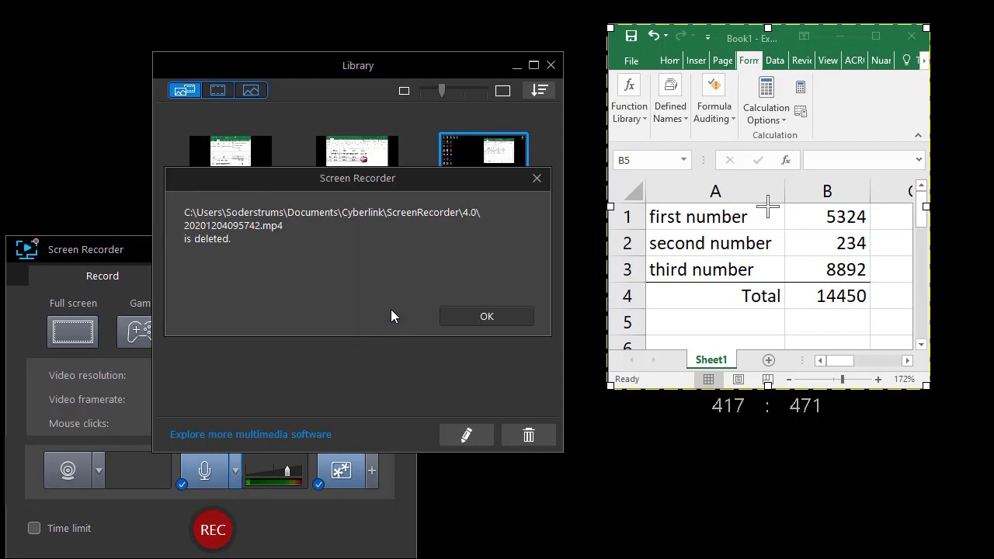
click(482, 319)
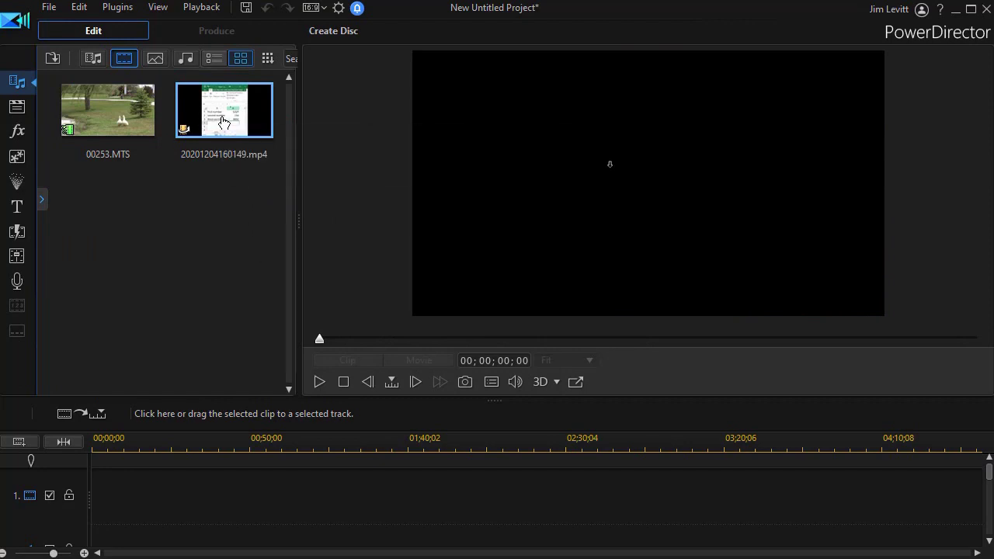
Play 20201204160149.mp4 in the preview to check the Excel capture with the gal.jpg overlay
click(319, 381)
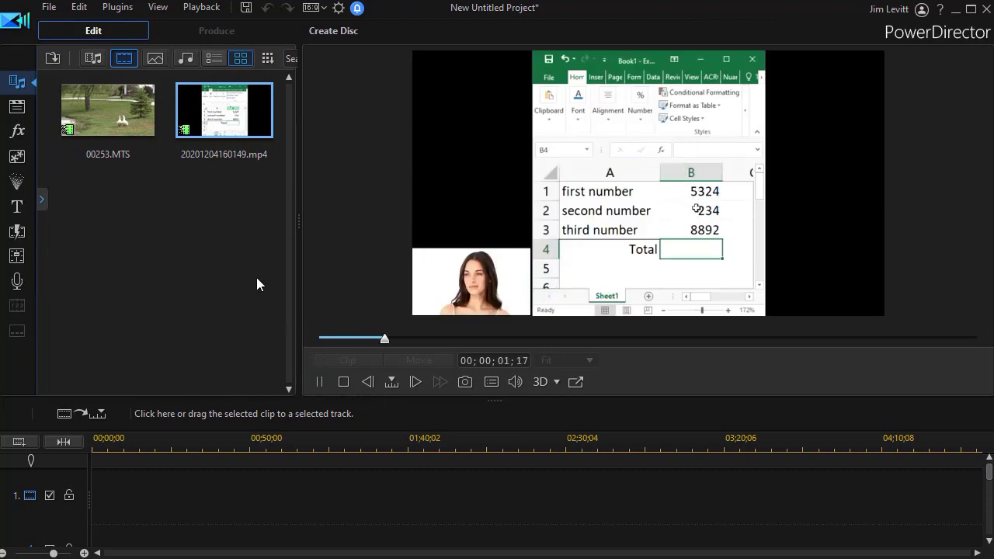